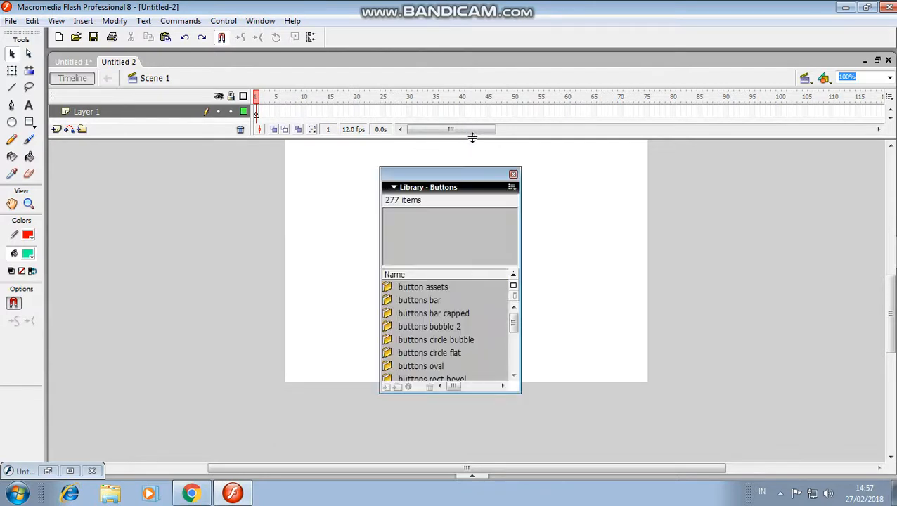
Expand the classic buttons folder in the Buttons library and preview the arcade button - yellow symbol
drag(513, 322, 513, 357)
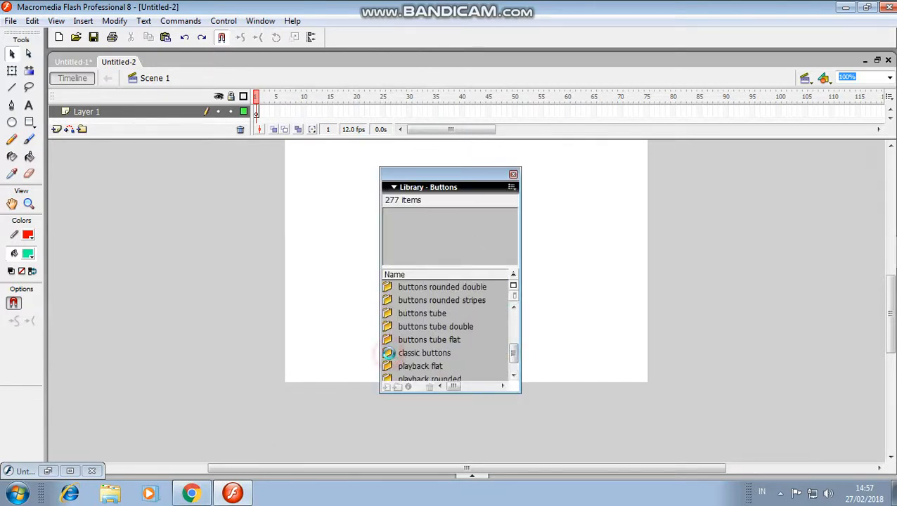
click(390, 355)
double_click(390, 357)
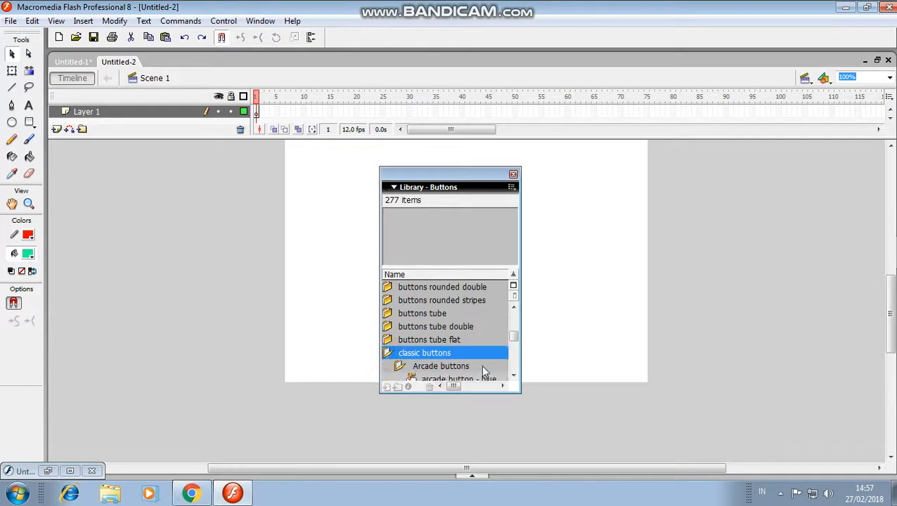
drag(514, 340, 514, 353)
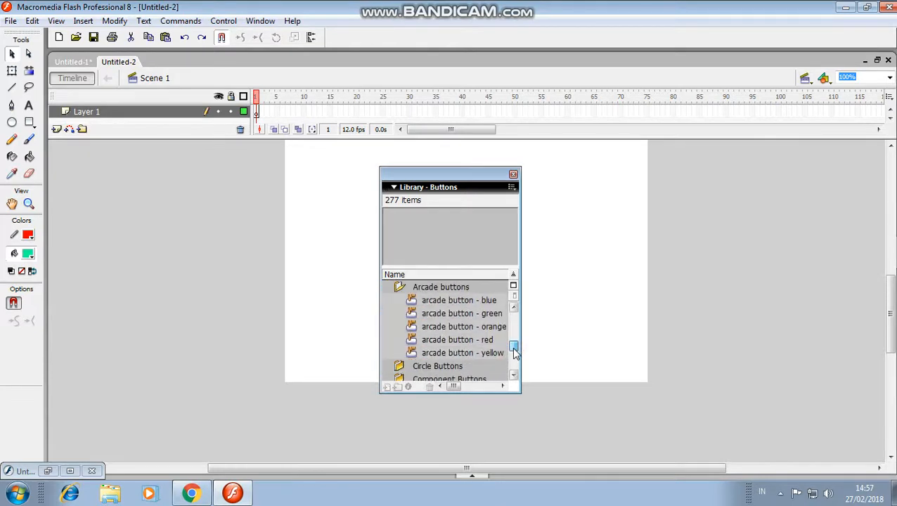
click(485, 352)
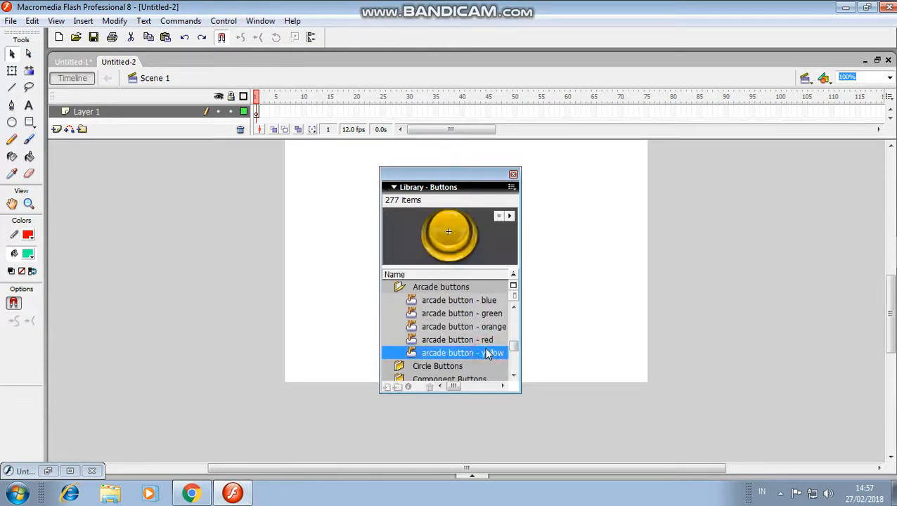
drag(515, 345, 515, 342)
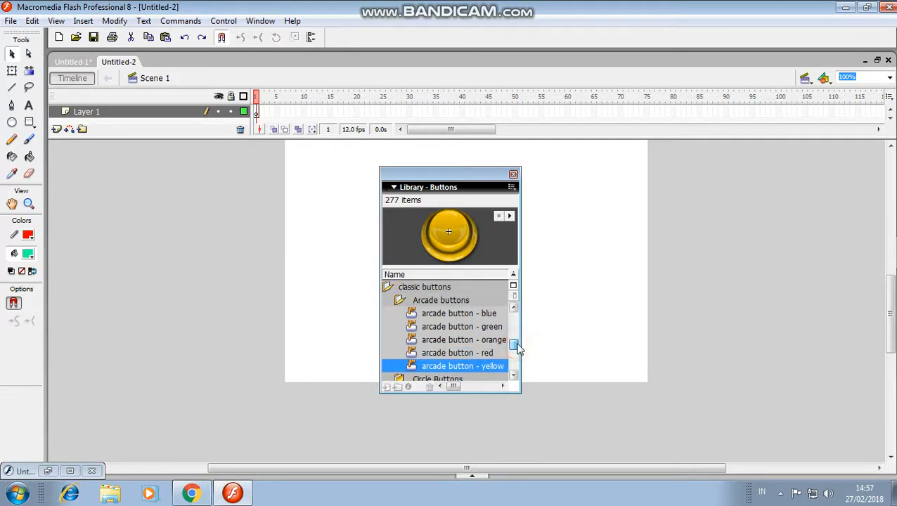
Copy the arcade button - yellow symbol from the Buttons library
click(490, 371)
right_click(463, 232)
click(579, 218)
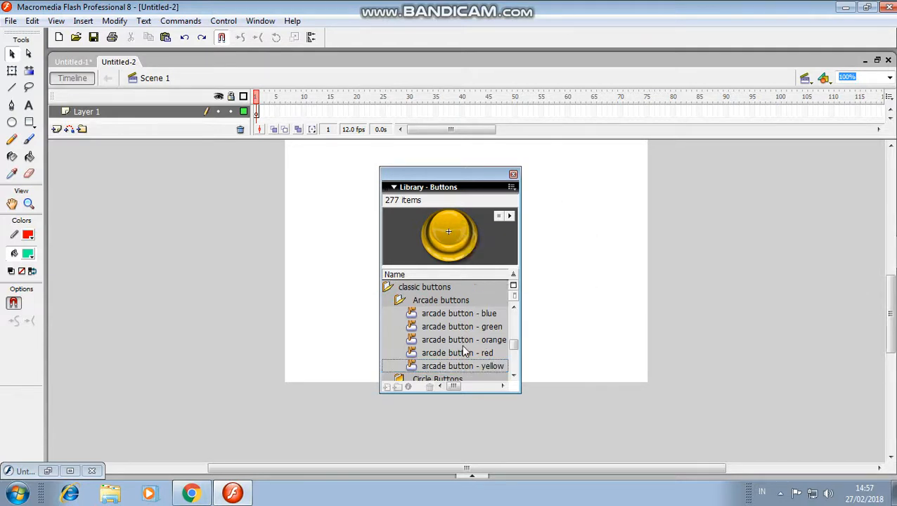
click(462, 371)
right_click(460, 368)
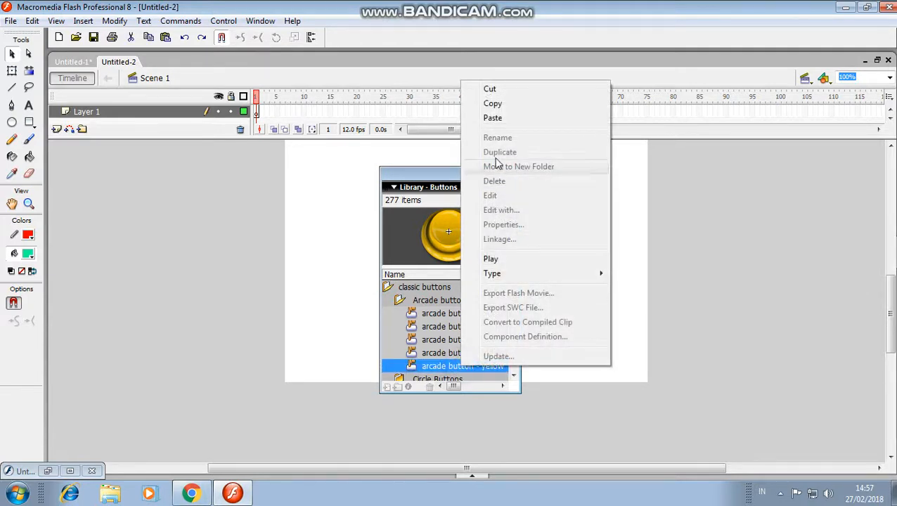
click(509, 109)
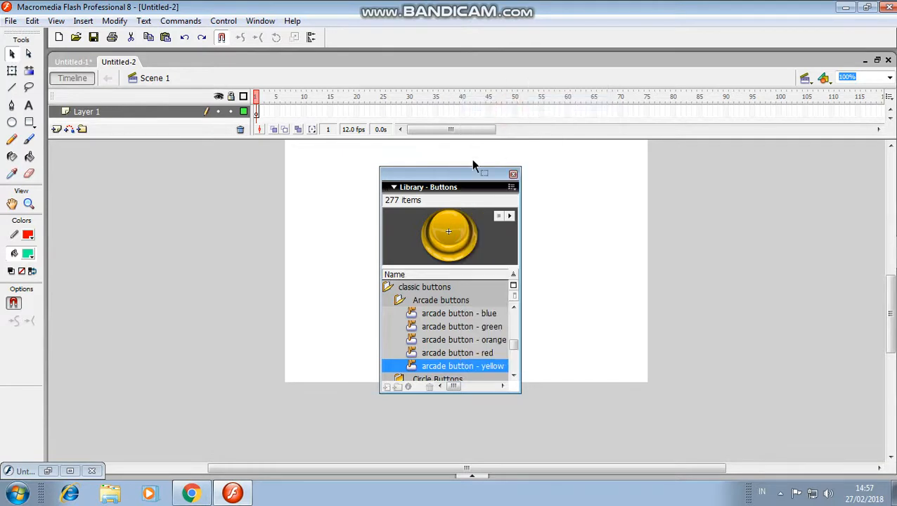
Paste the yellow button onto the stage, place it near the upper middle, and keep the Buttons library clear of it
drag(466, 172, 651, 217)
mouse_move(891, 342)
mouse_down()
mouse_move(891, 270)
mouse_move(892, 332)
mouse_up()
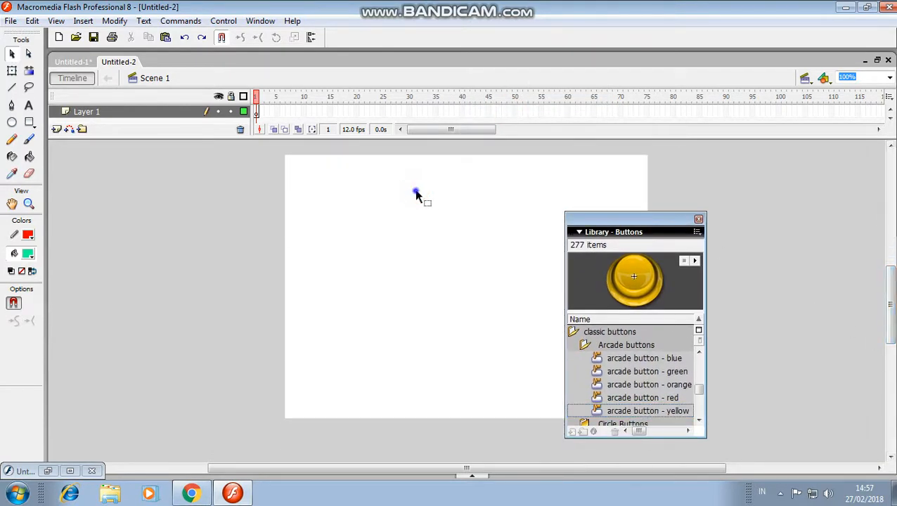
right_click(416, 196)
click(445, 229)
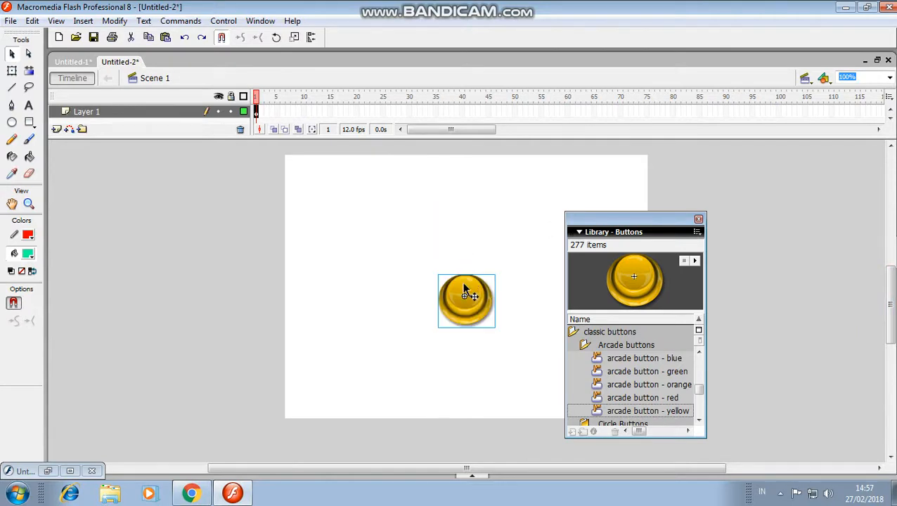
drag(464, 289, 473, 182)
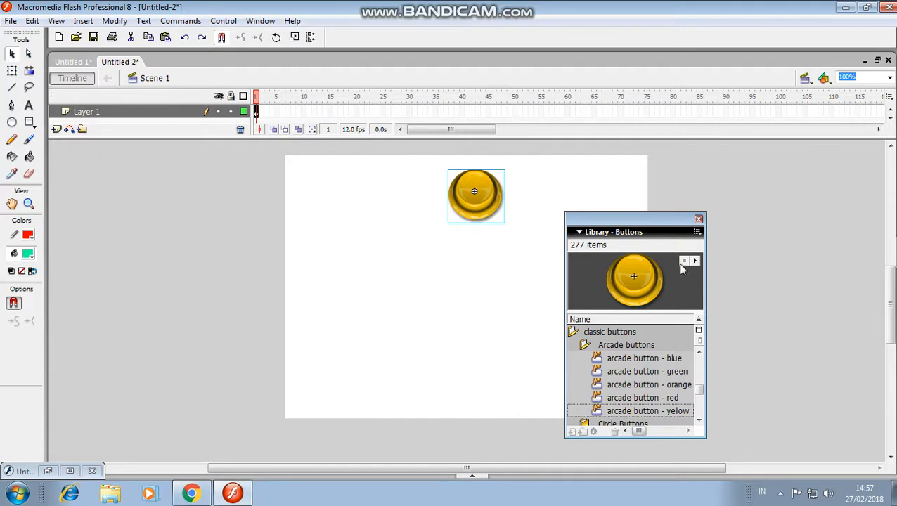
drag(680, 267, 542, 208)
drag(648, 223, 728, 213)
Test the movie and try the yellow button in the preview
key(ctrl+Return)
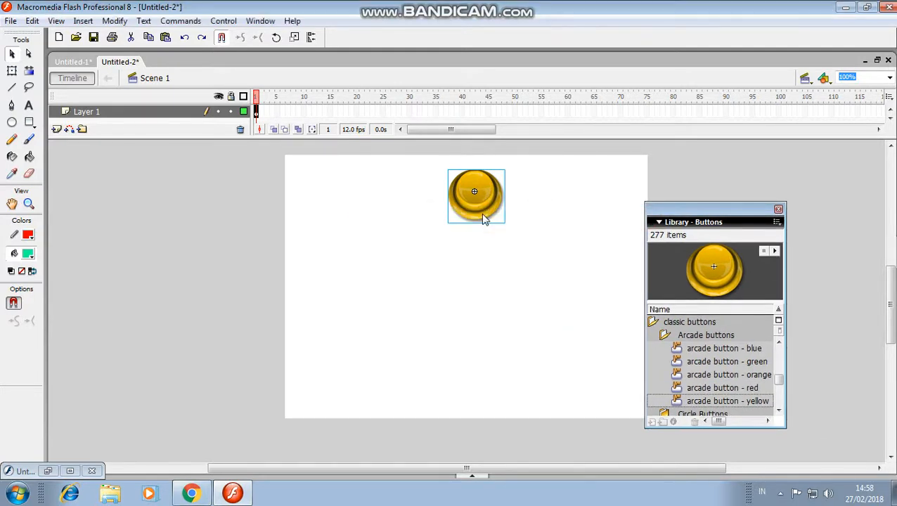
click(454, 149)
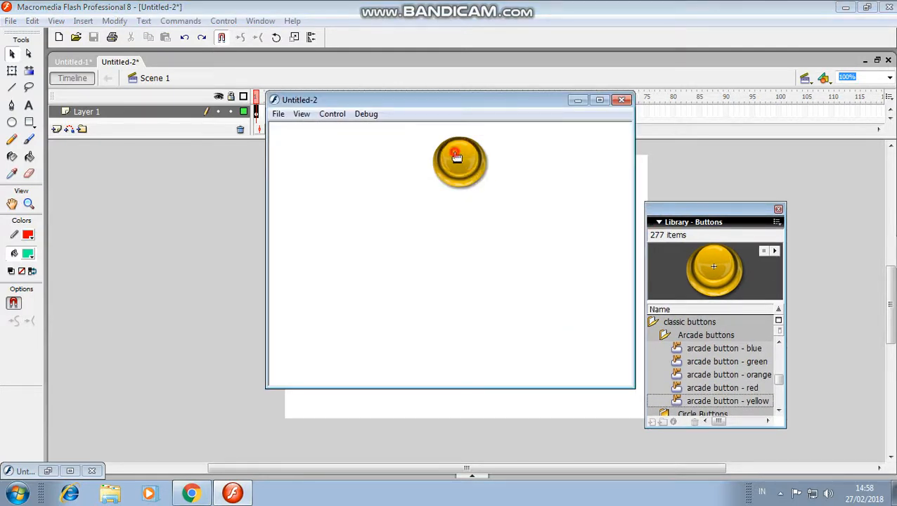
click(577, 100)
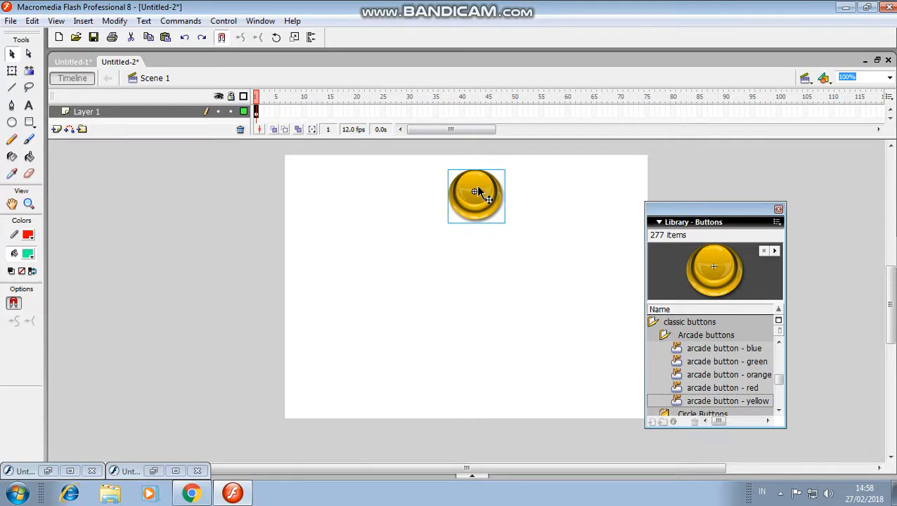
click(11, 20)
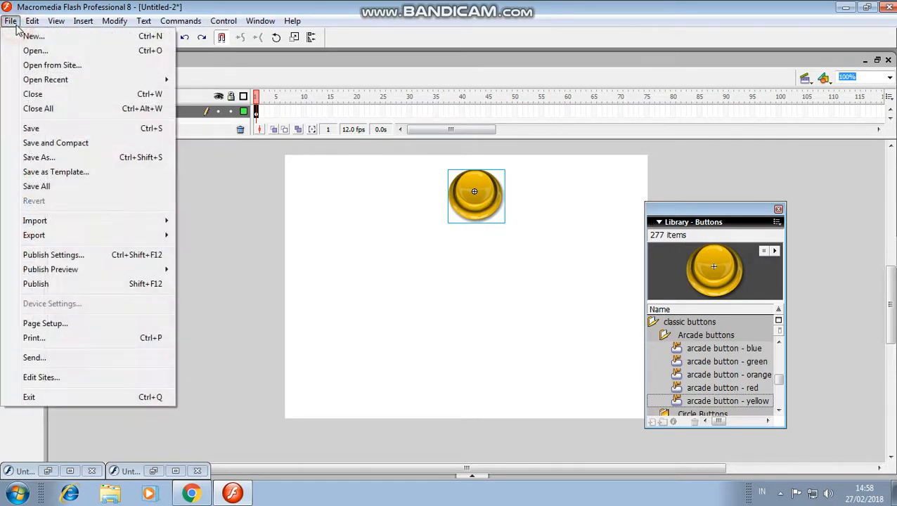
mouse_move(32, 21)
mouse_move(163, 222)
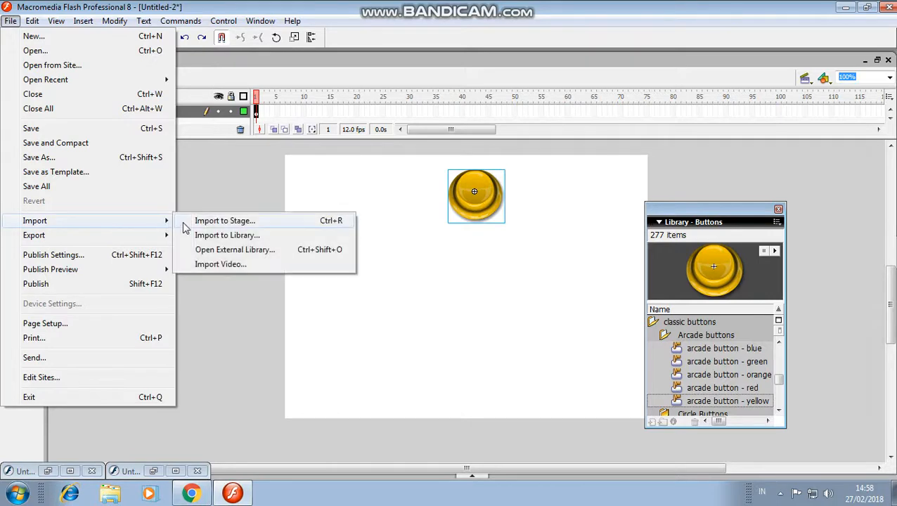
click(206, 235)
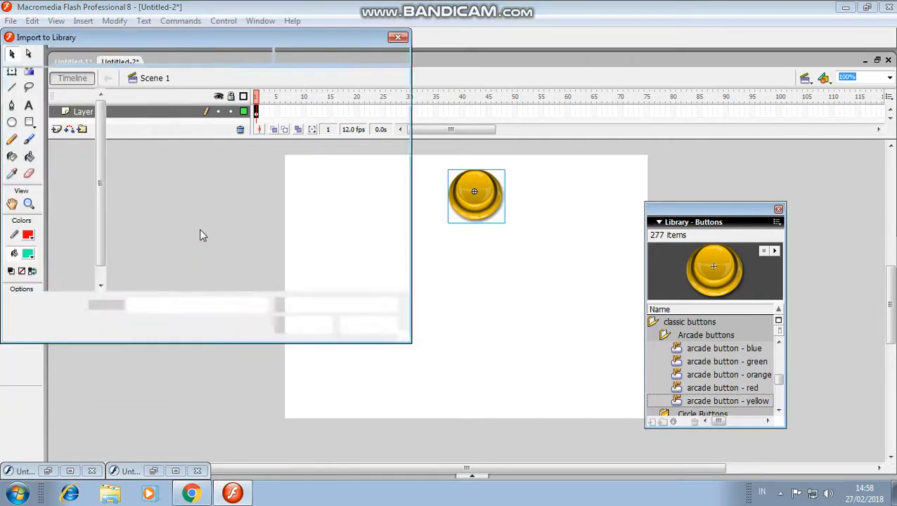
drag(402, 113, 404, 263)
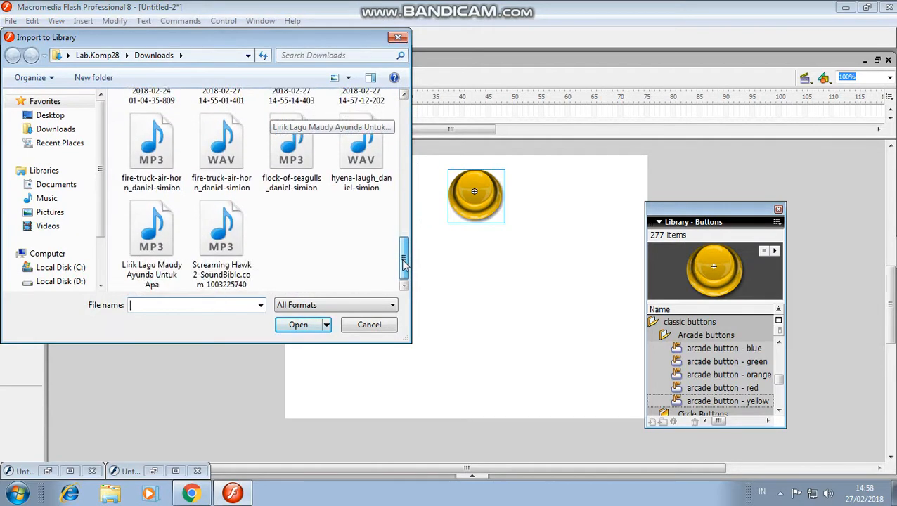
click(214, 245)
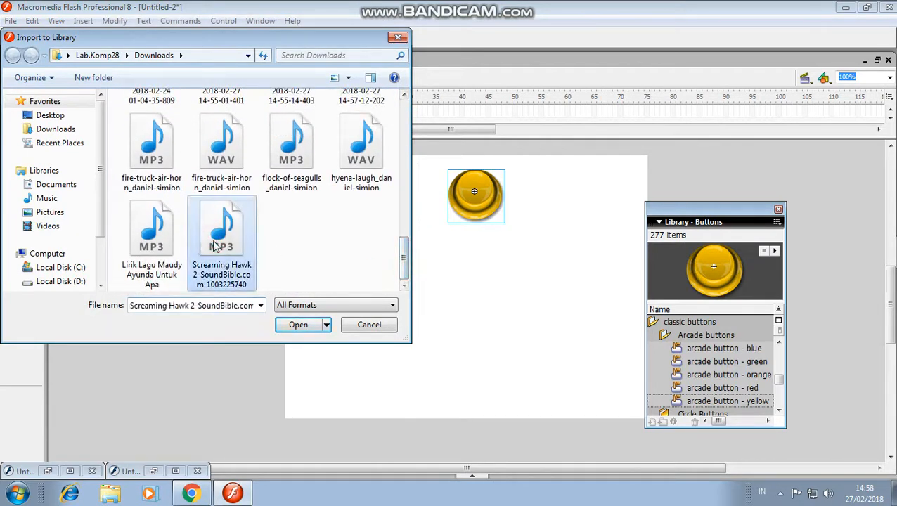
click(288, 326)
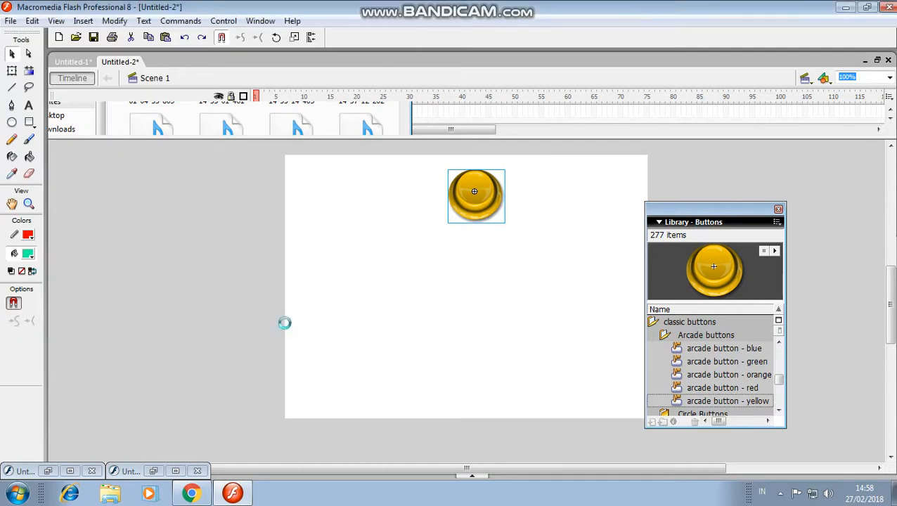
click(288, 325)
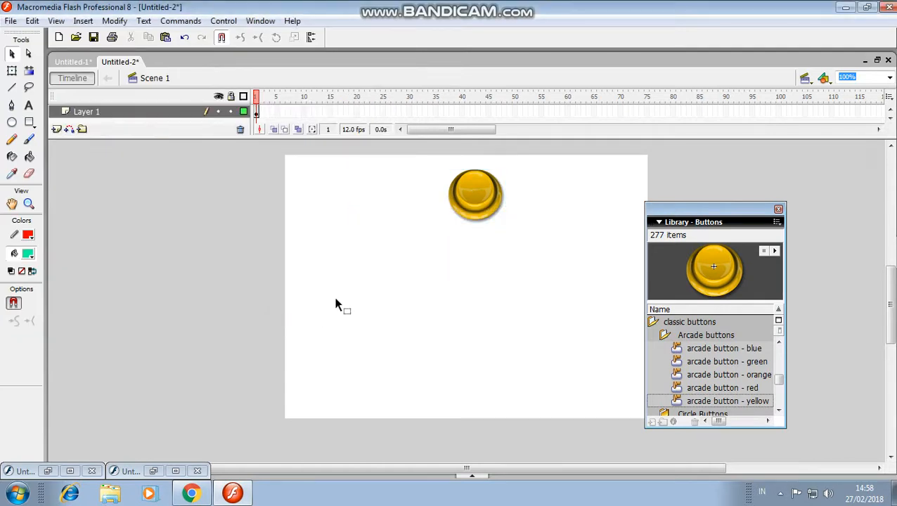
Open the yellow button symbol for editing and insert a keyframe at the Down state of the haze layer
double_click(476, 202)
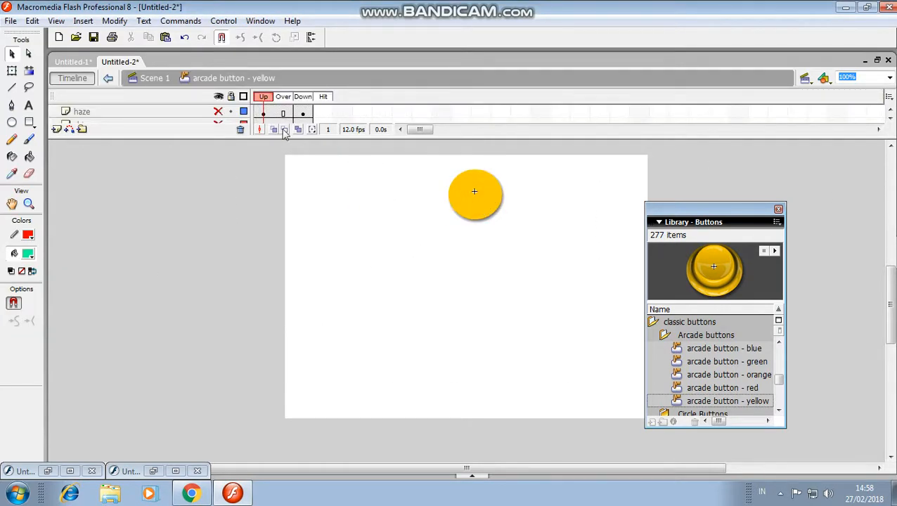
click(303, 97)
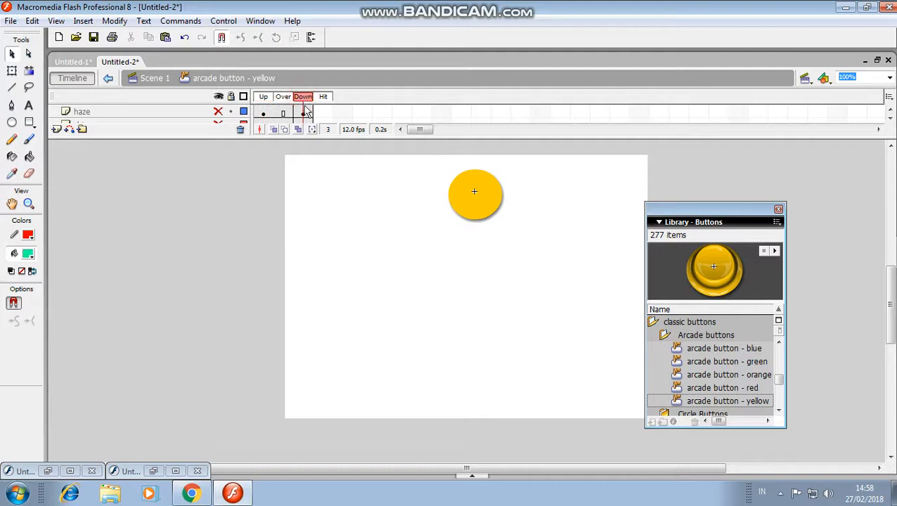
click(304, 113)
right_click(307, 116)
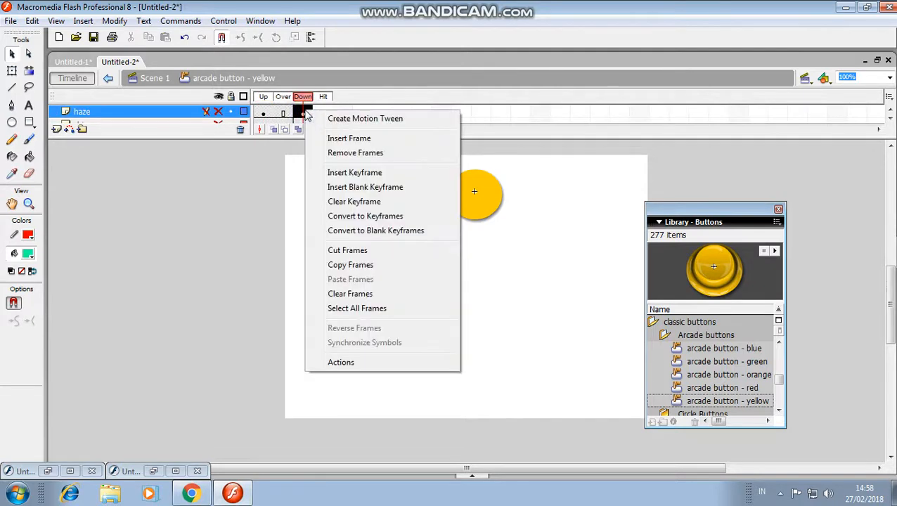
click(354, 172)
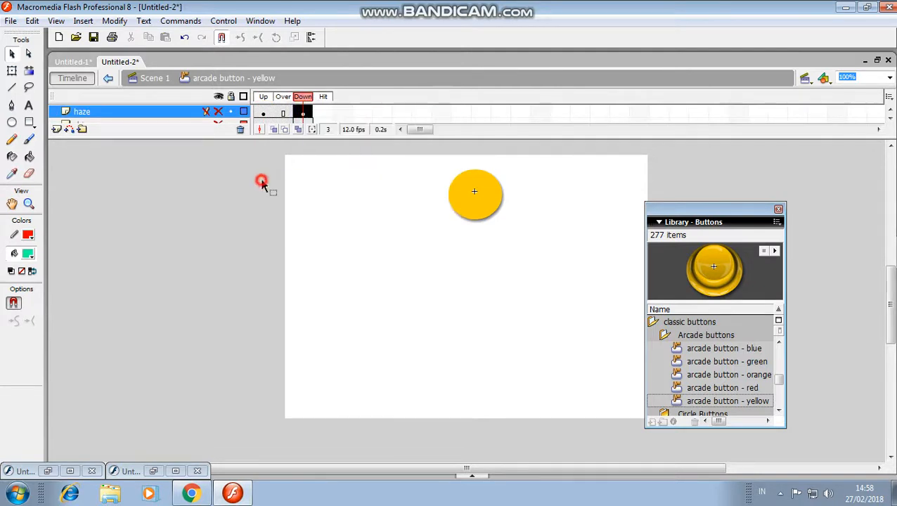
Assign the Screaming Hawk 2 sound to the Down frame of the haze layer
click(305, 114)
click(469, 475)
click(443, 416)
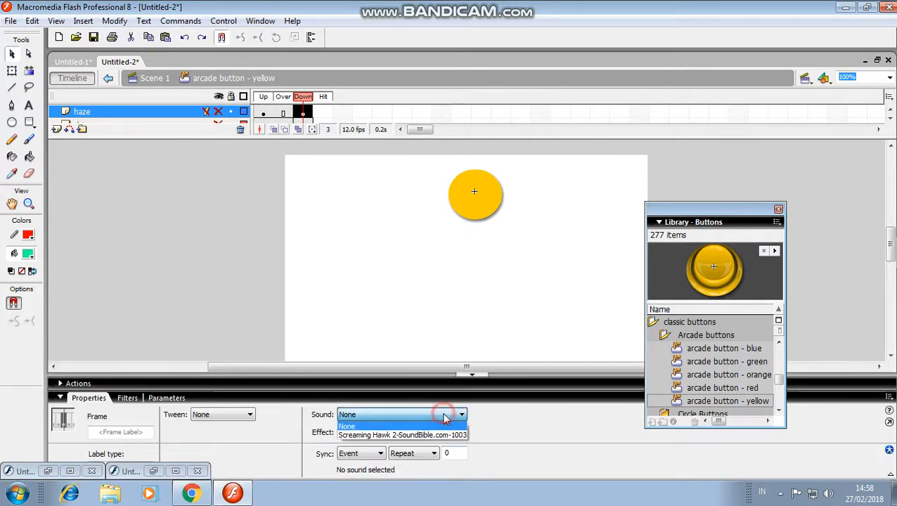
click(433, 436)
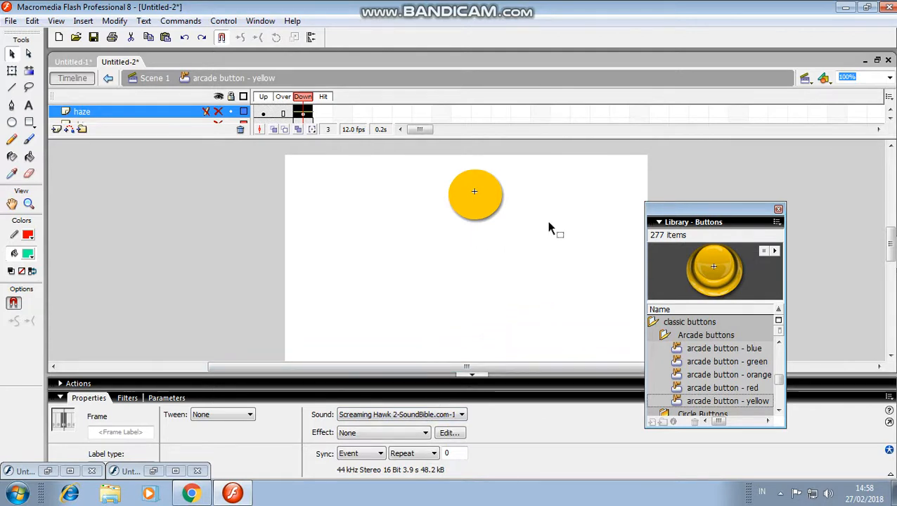
Test the movie again and trigger the yellow button repeatedly to check its click sound
key(ctrl+Return)
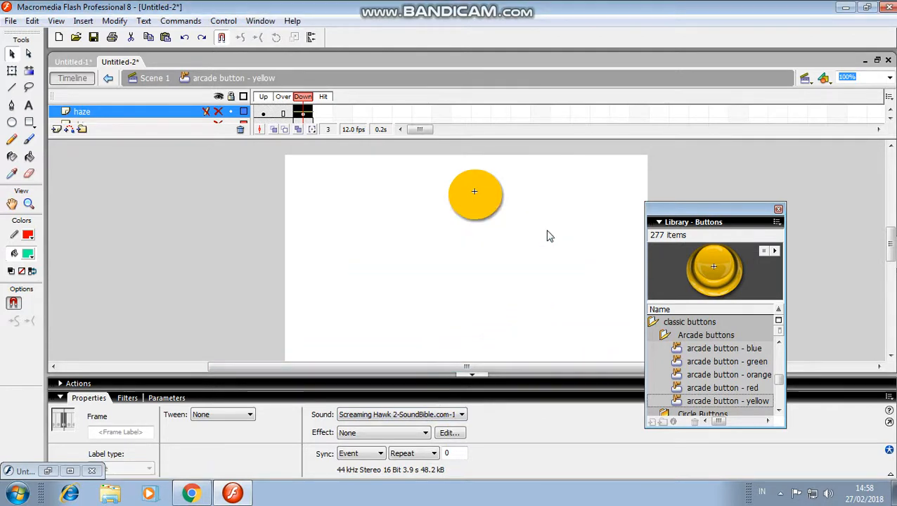
click(461, 165)
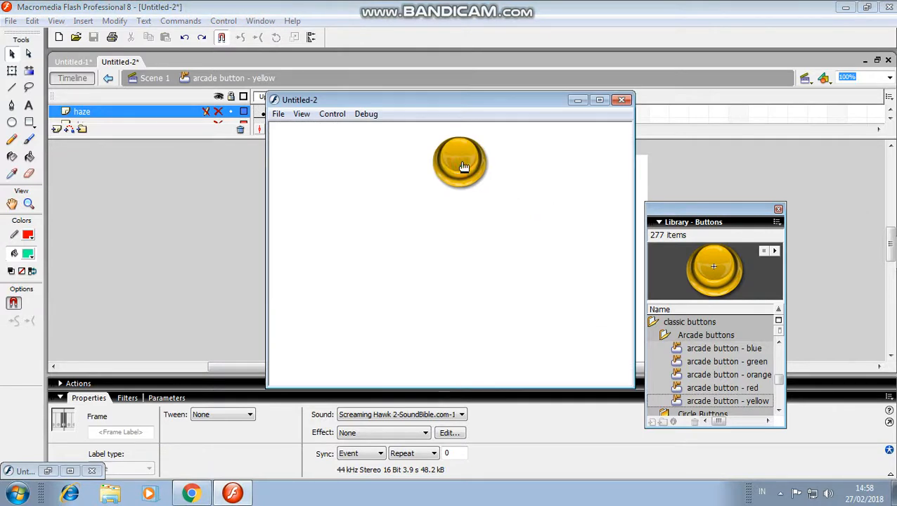
click(463, 166)
click(463, 166)
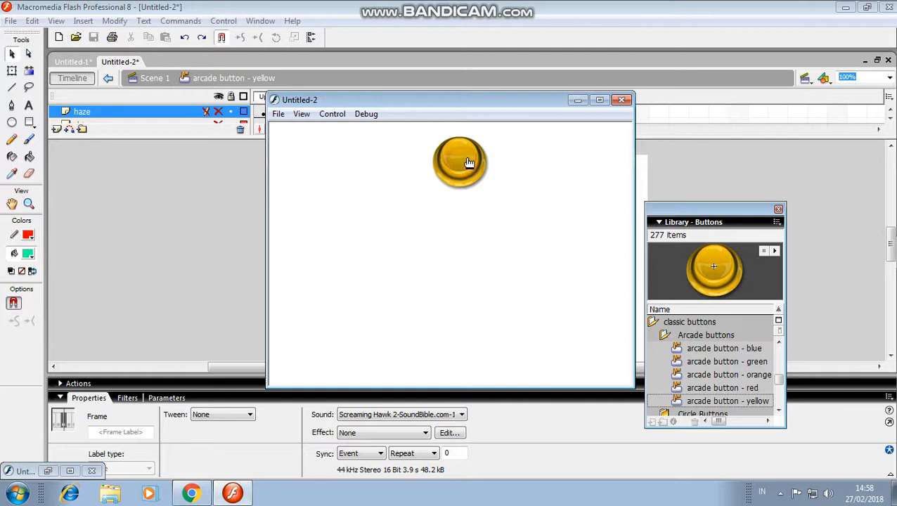
click(577, 102)
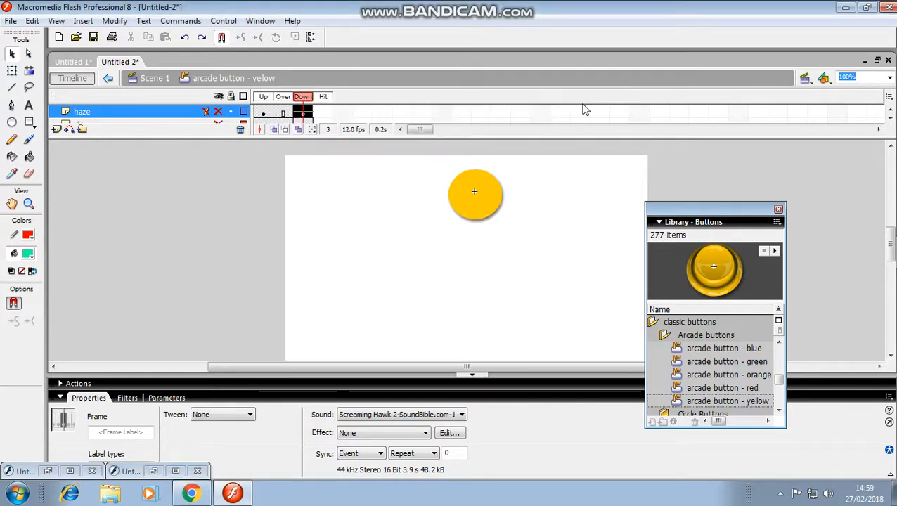
Return to Scene 1 and draw a green oval with a red outline, about 88 px wide, to the lower left of the yellow button
click(148, 78)
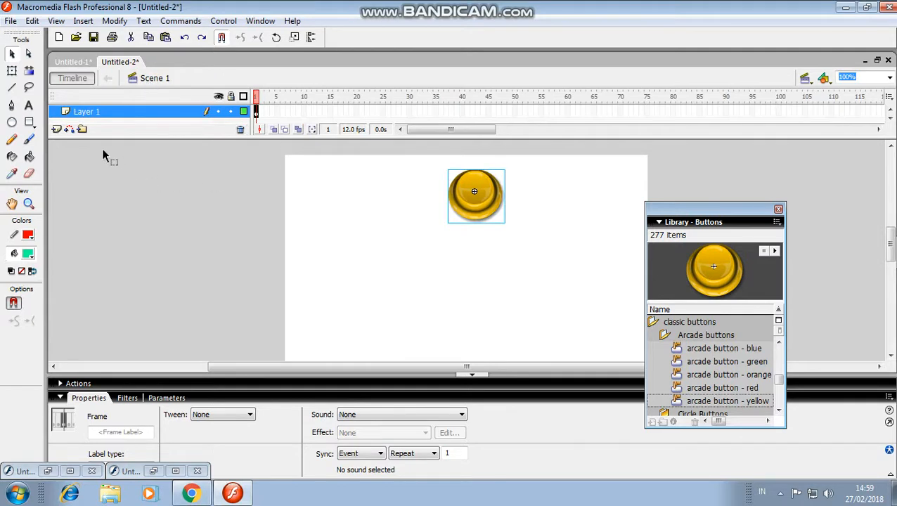
click(12, 123)
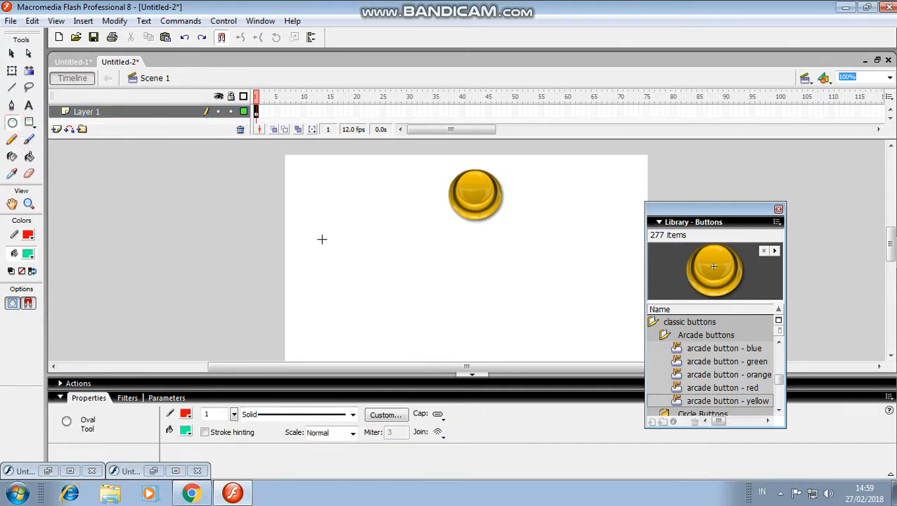
mouse_move(329, 236)
mouse_down()
mouse_move(387, 296)
mouse_move(378, 298)
mouse_move(387, 293)
mouse_up()
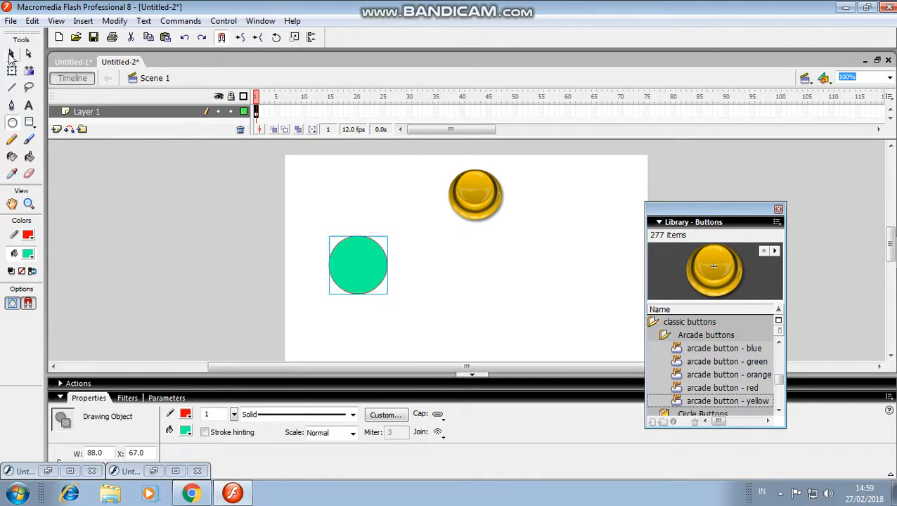
Convert the green circle into a Button symbol named Symbol 1 with centre registration
click(11, 55)
right_click(338, 260)
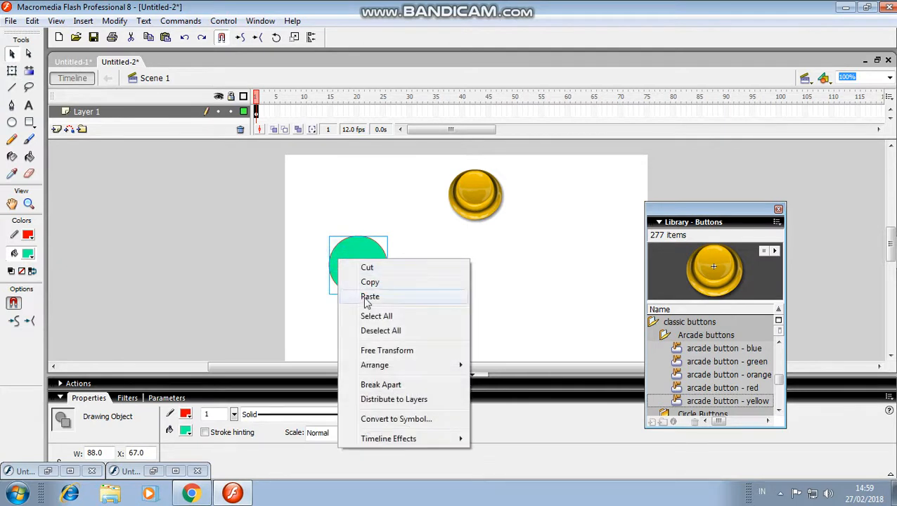
click(384, 425)
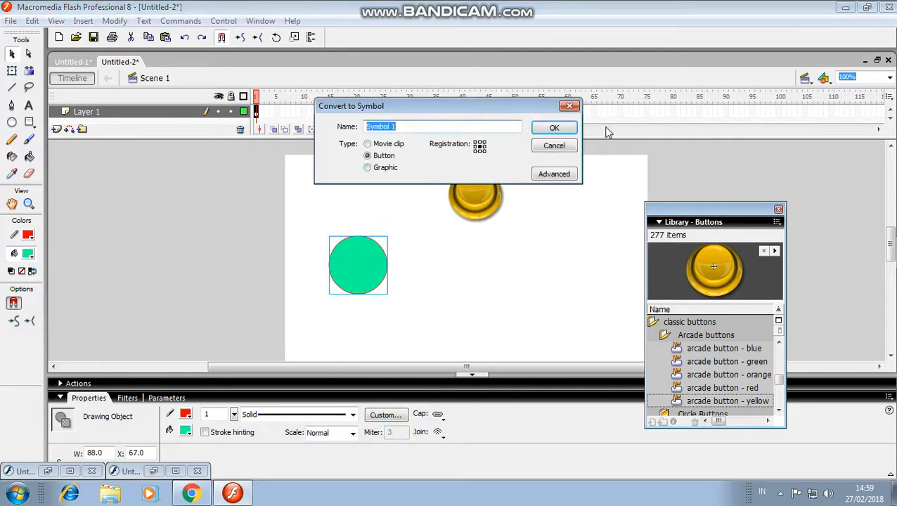
click(553, 128)
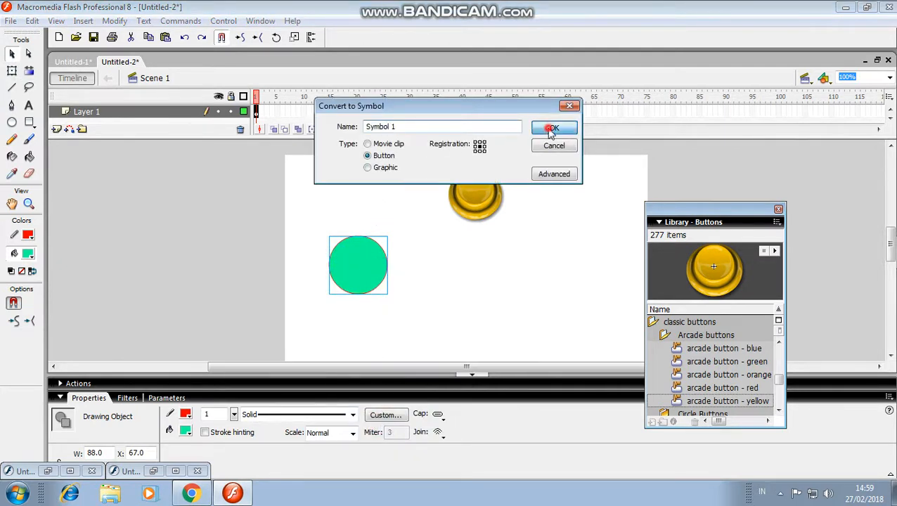
Open the green circle's button symbol for editing and convert its Down frame on Layer 1 to a keyframe
double_click(361, 266)
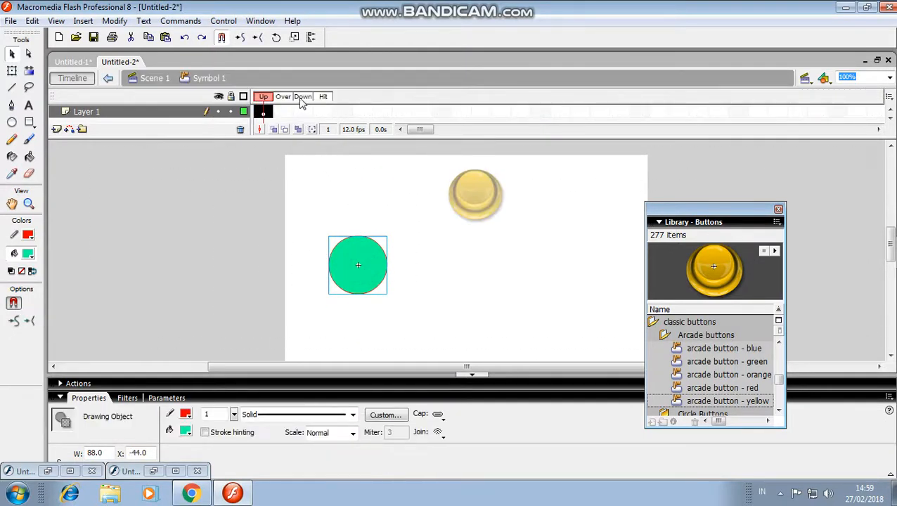
click(303, 111)
right_click(303, 112)
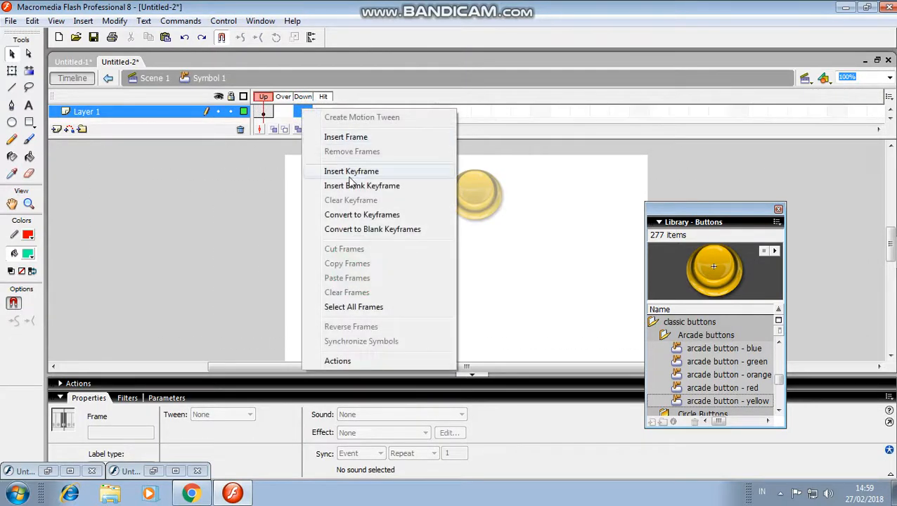
click(373, 219)
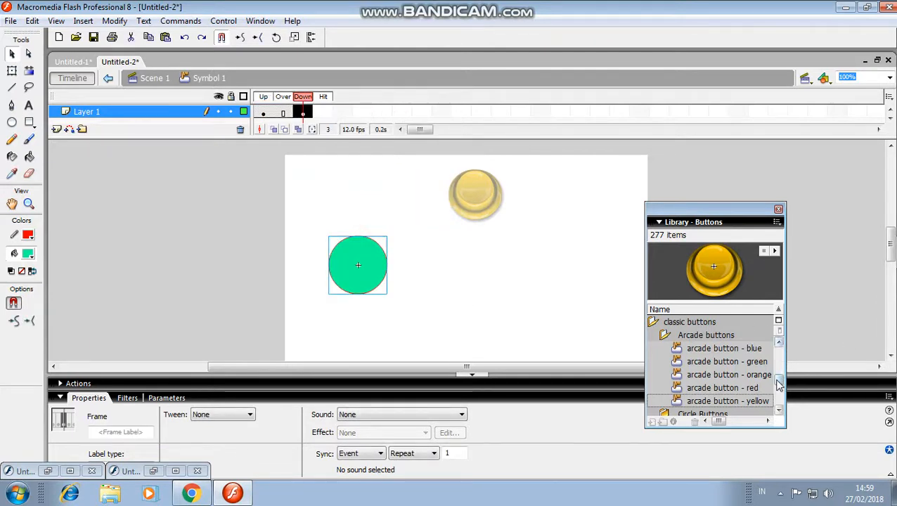
Move the button library away from the stage and assign the Screaming Hawk 2 sound to the green button's Down frame
mouse_move(779, 383)
mouse_down()
mouse_move(782, 402)
mouse_move(785, 392)
mouse_up()
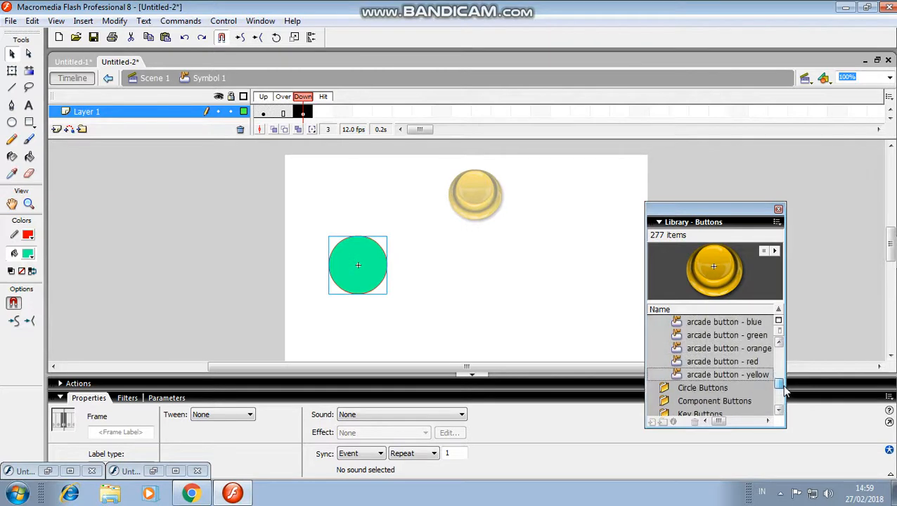
drag(721, 213, 763, 187)
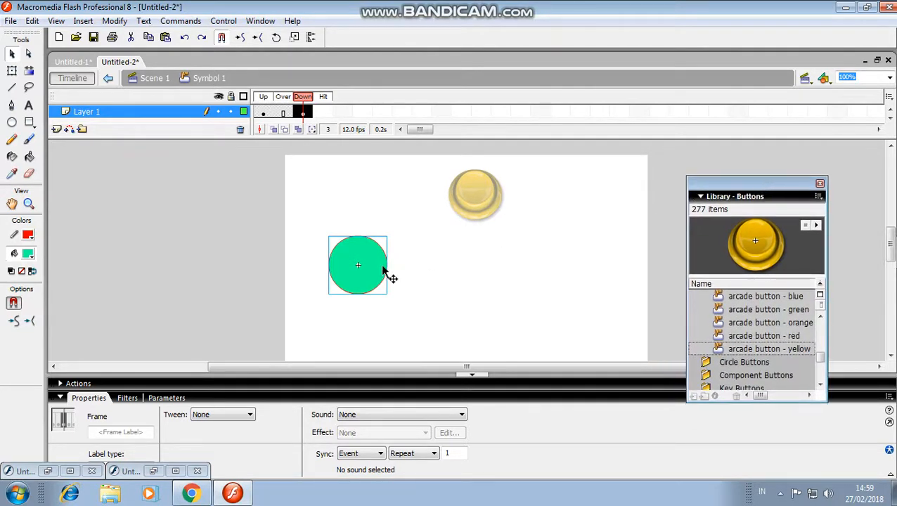
click(406, 415)
click(404, 434)
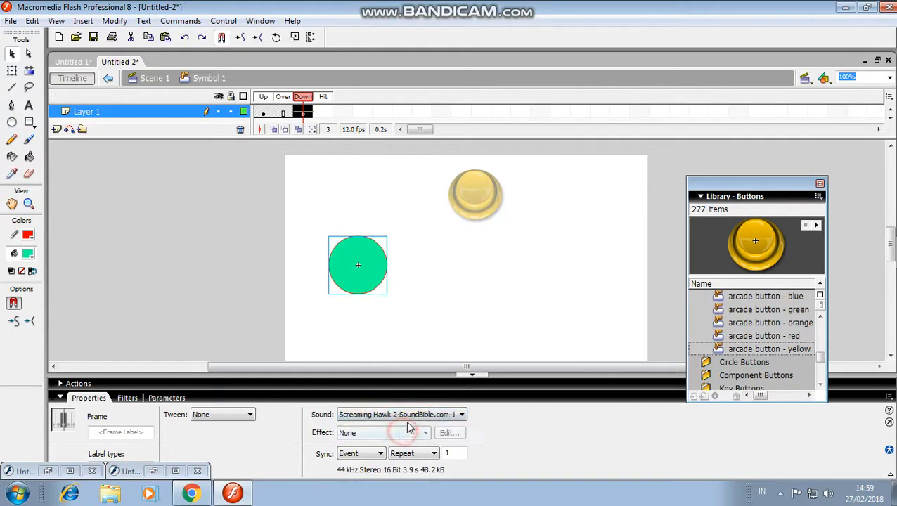
Test the movie and trigger the green and yellow buttons alternately to check their click sounds
key(ctrl+Return)
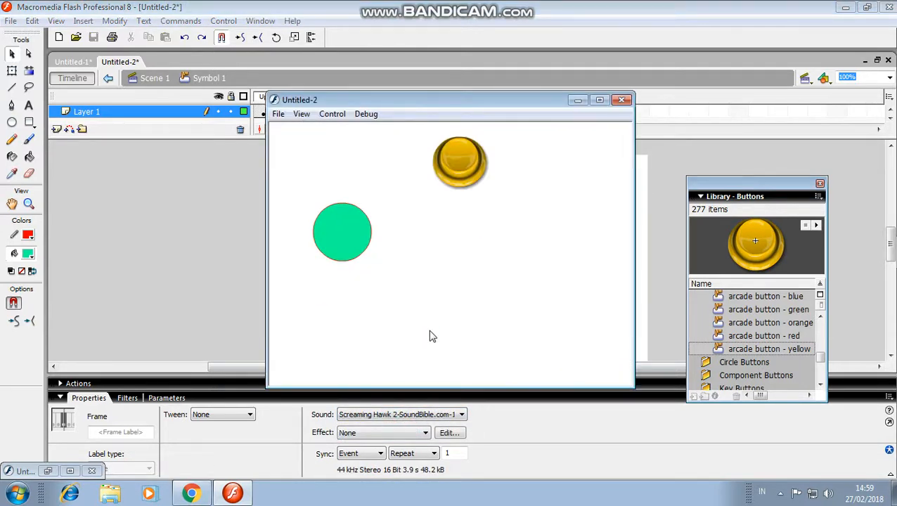
click(344, 242)
click(464, 155)
click(341, 242)
click(457, 162)
click(337, 239)
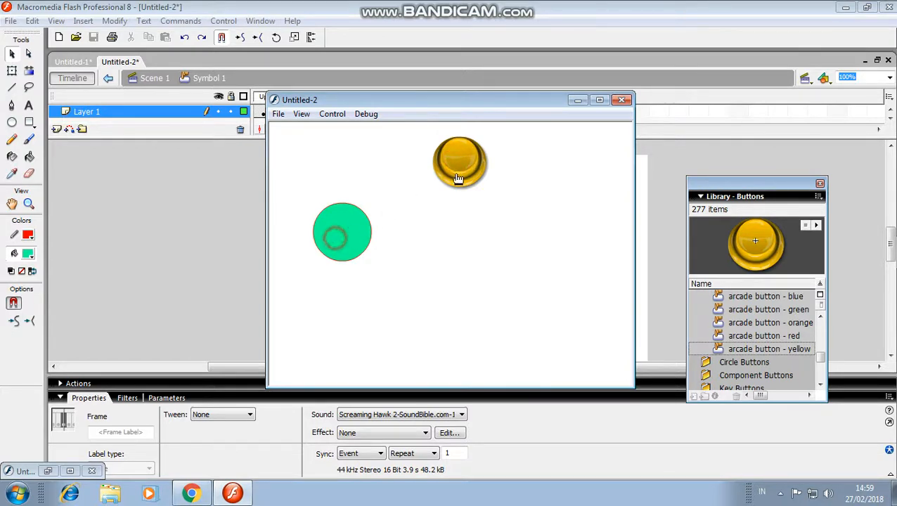
click(461, 170)
click(341, 232)
click(457, 163)
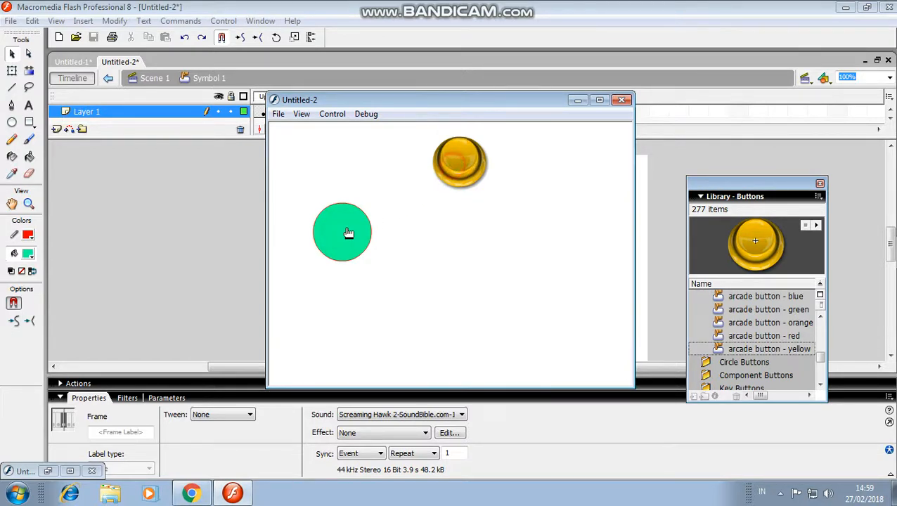
click(344, 232)
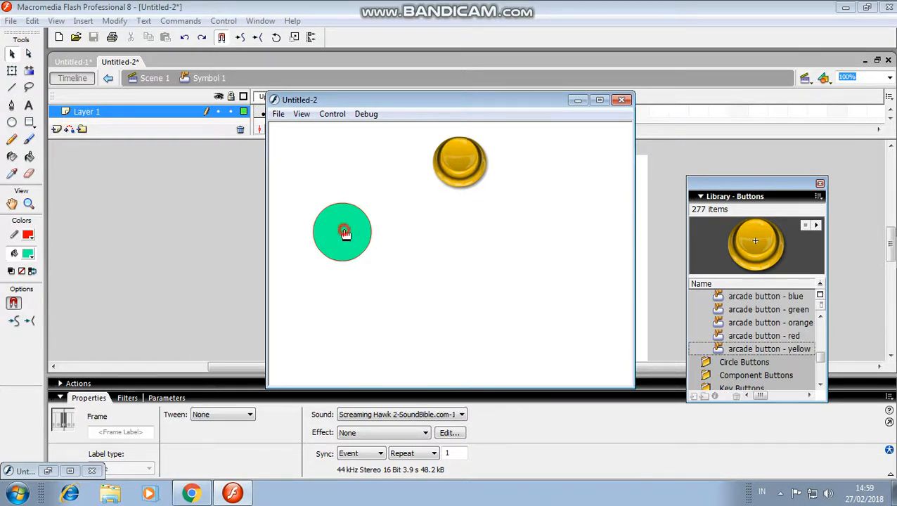
click(468, 173)
click(468, 174)
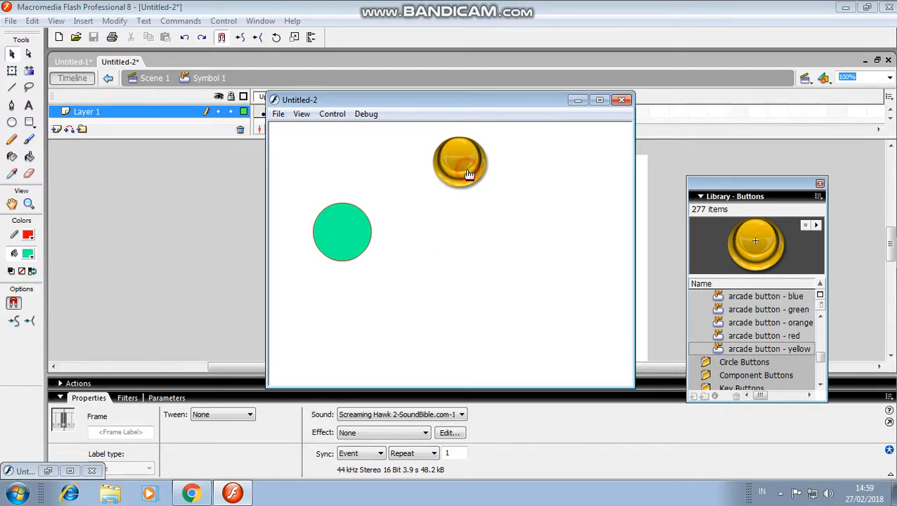
click(340, 241)
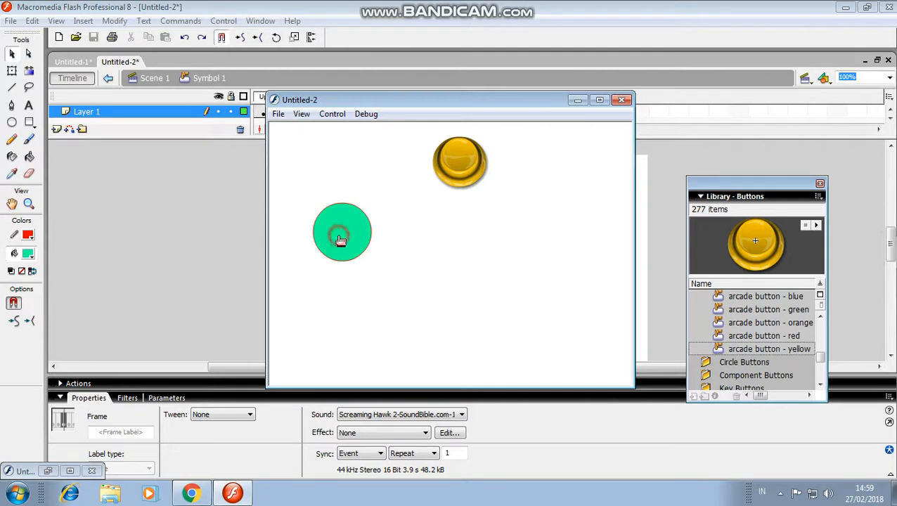
click(577, 99)
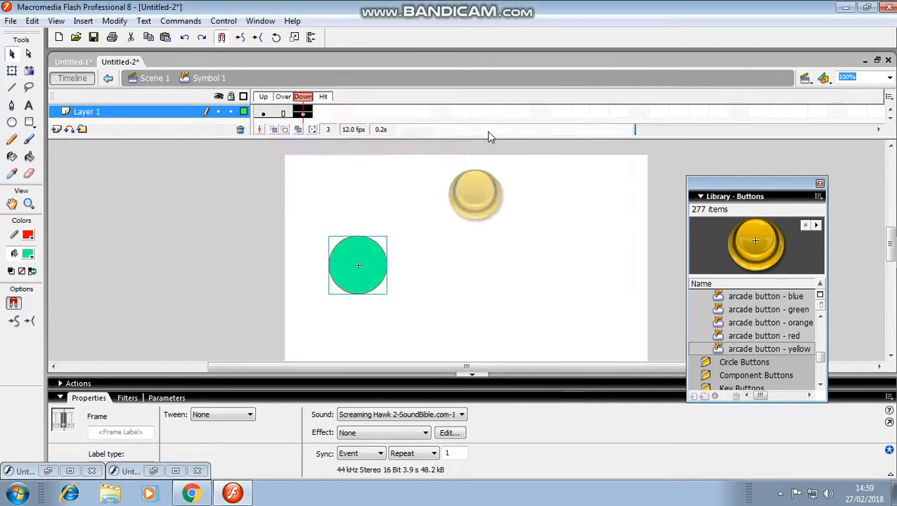
Add a static text box about 203 px wide beside the green circle in the Down frame and set the text colour to black
click(30, 106)
drag(457, 247, 589, 248)
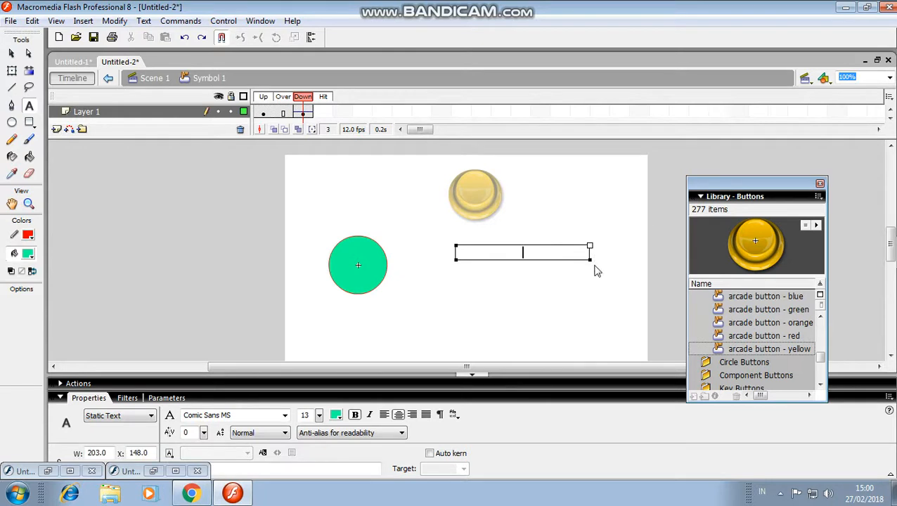
click(28, 253)
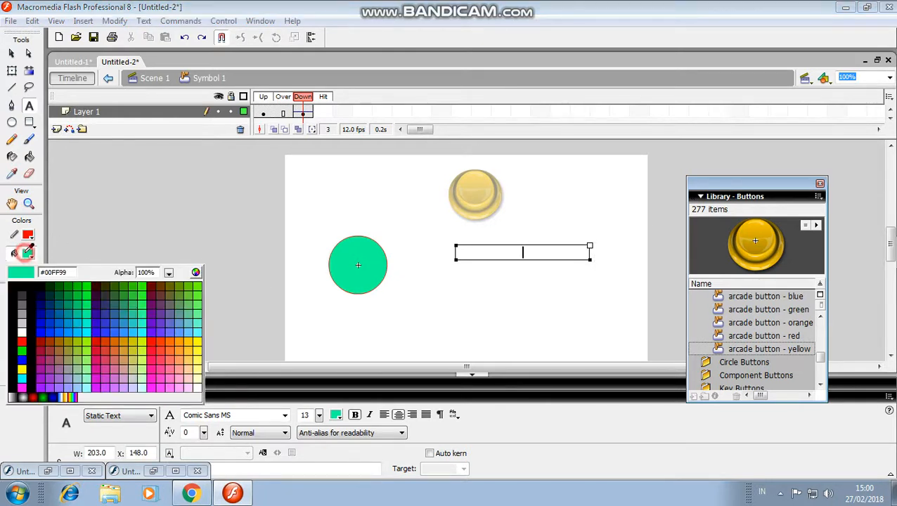
click(16, 284)
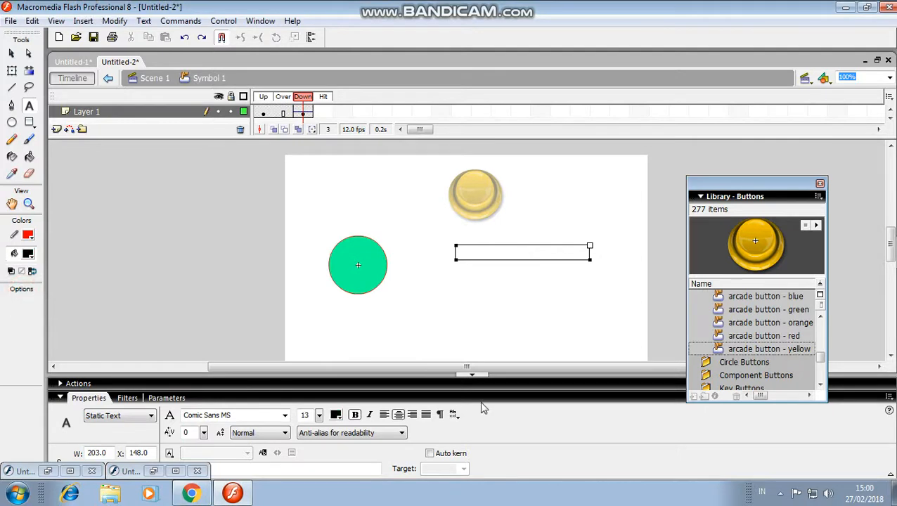
Enter the author's full name and, on a second line, XI-MIPA 5 in the Down frame's text box
text(RIFKI ALI RAHMAN)
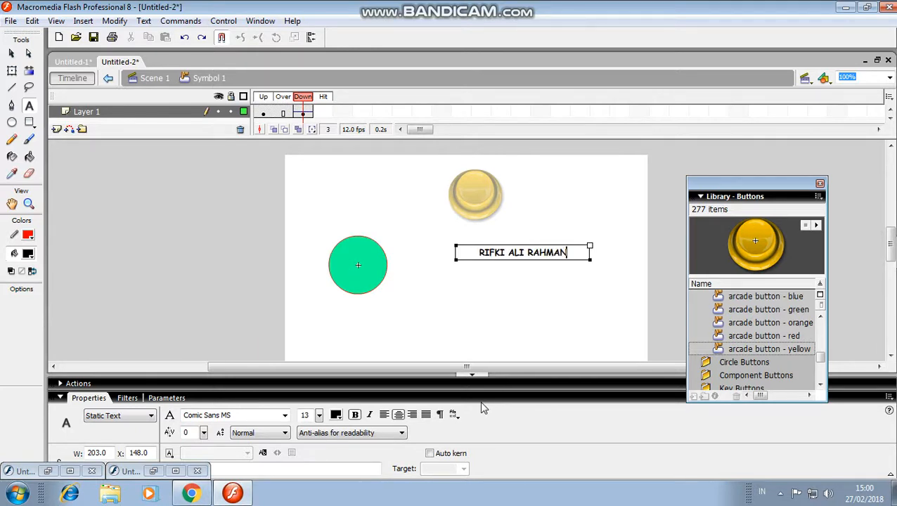
key(Return)
text(XI)
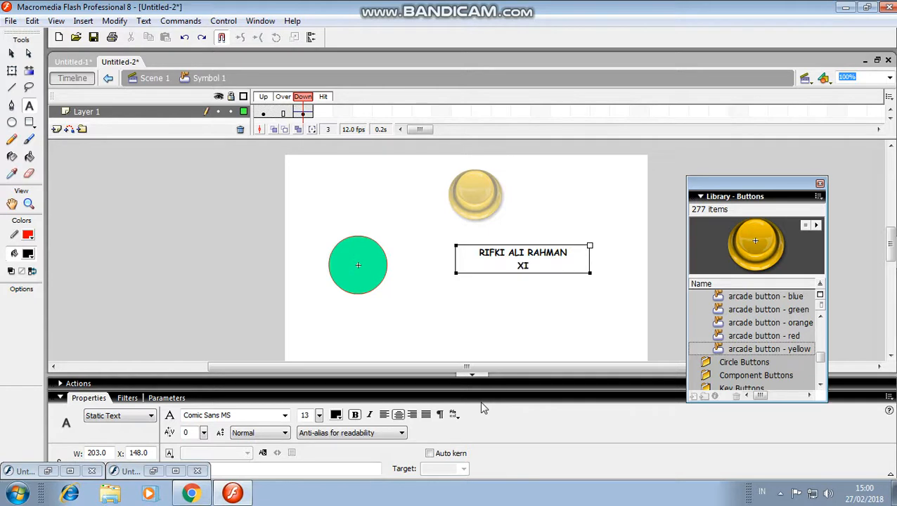
text(-MIPA 5)
key(Return)
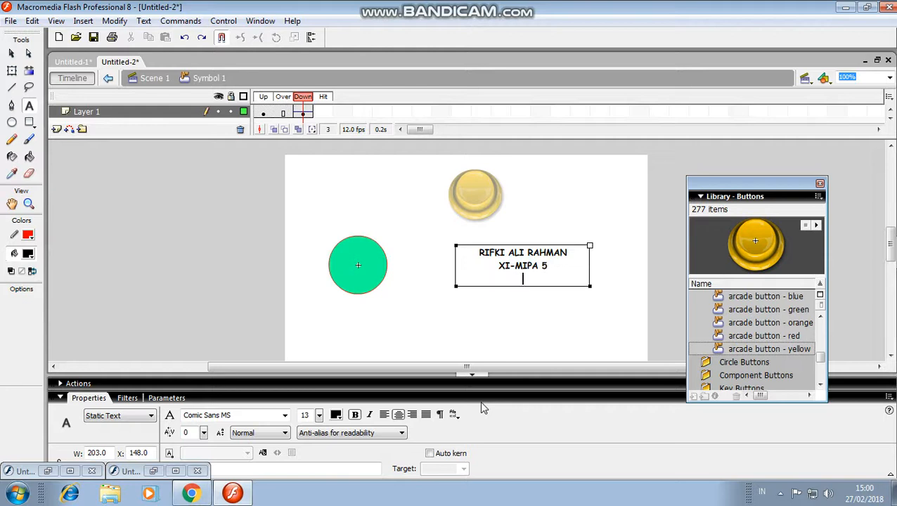
key(BackSpace)
Test the movie to check the new text, and inspect the text box in the button's Down frame
key(ctrl+Return)
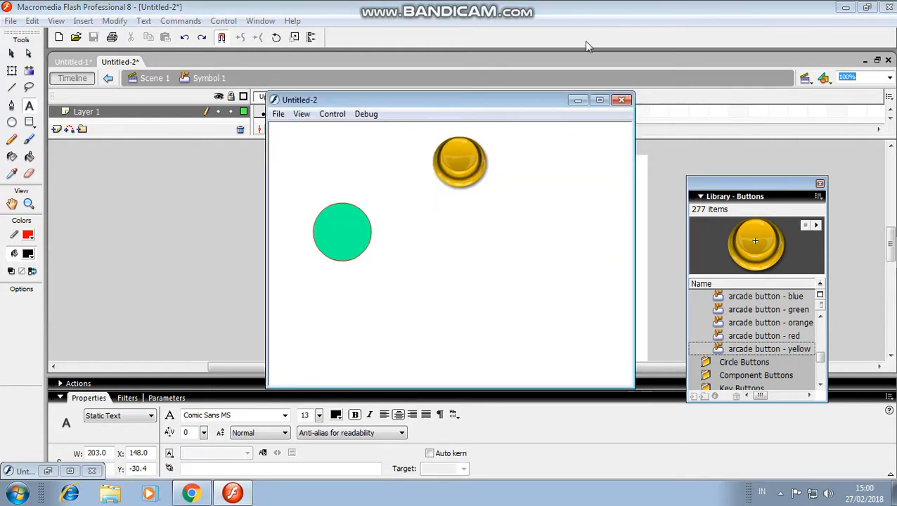
click(577, 100)
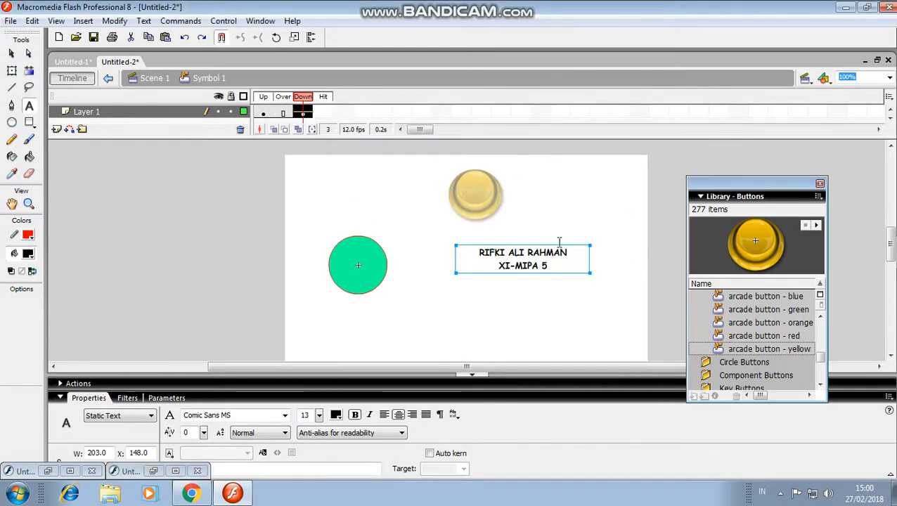
click(12, 54)
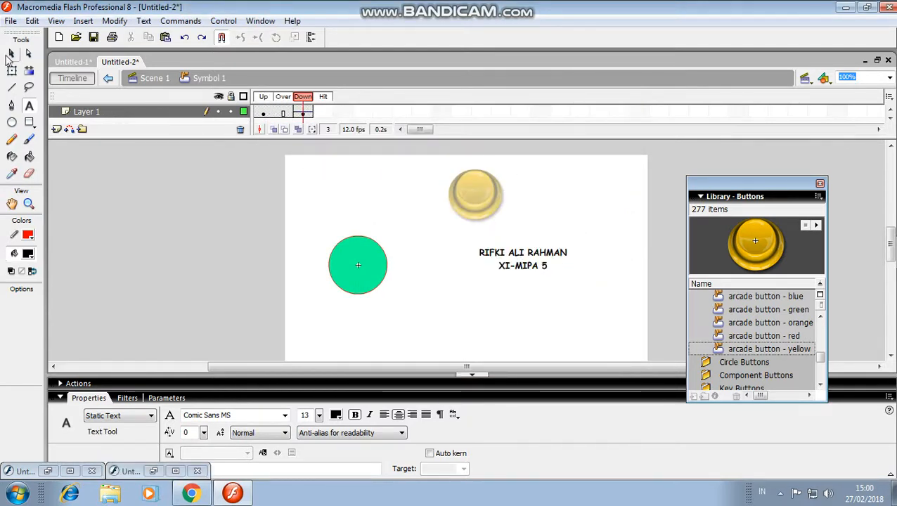
key(t)
click(524, 257)
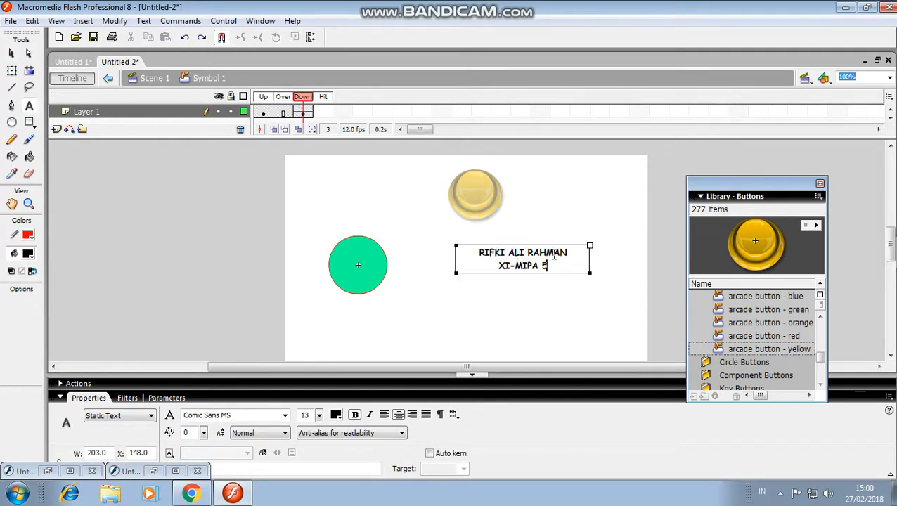
click(659, 174)
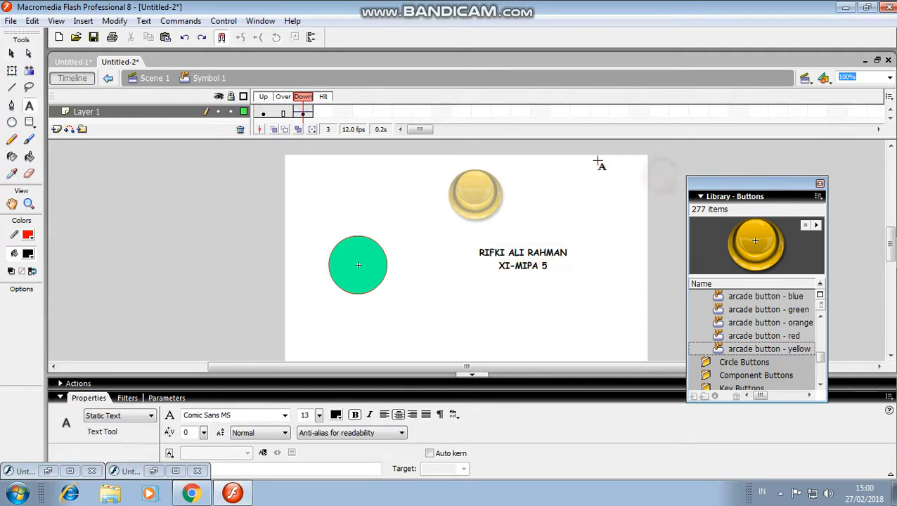
Return to Scene 1 and add text below the yellow button with the author's full name and XI-MIPA 5 on two lines
click(136, 80)
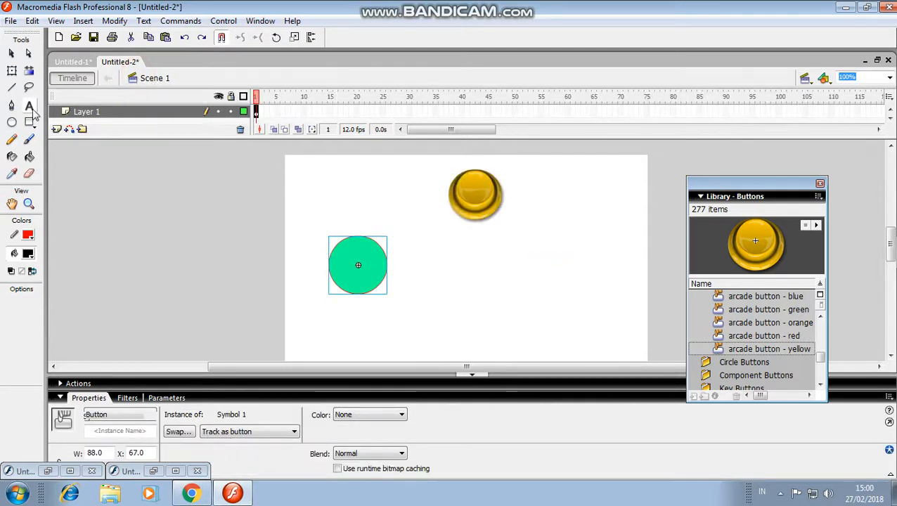
click(478, 264)
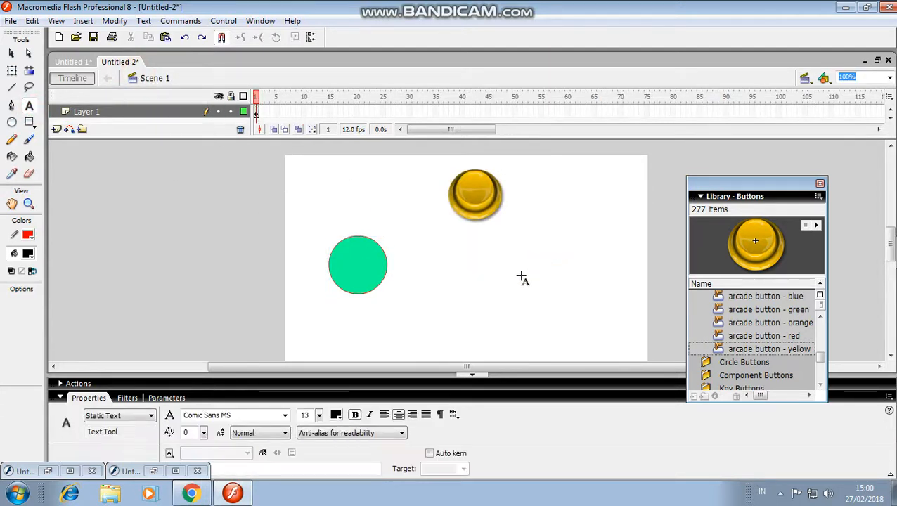
click(502, 255)
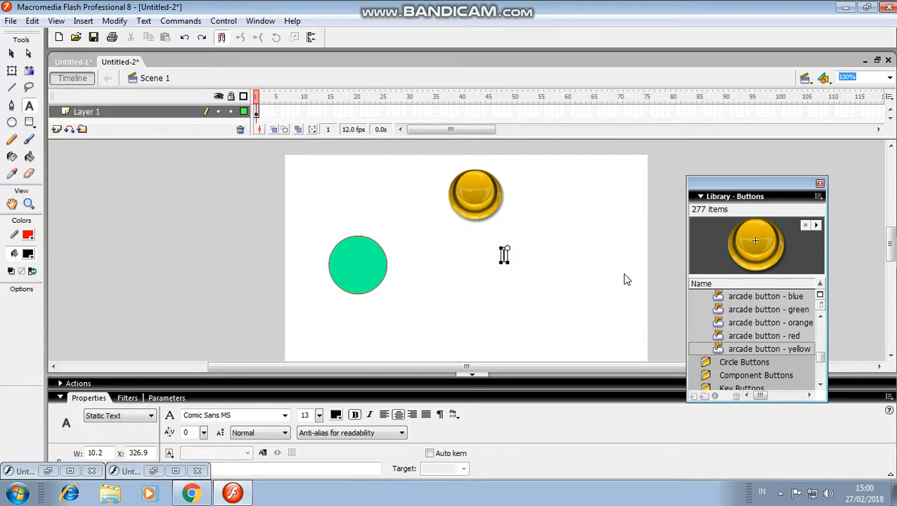
text(r)
key(BackSpace)
text(RIFKI ALI RAHMAN)
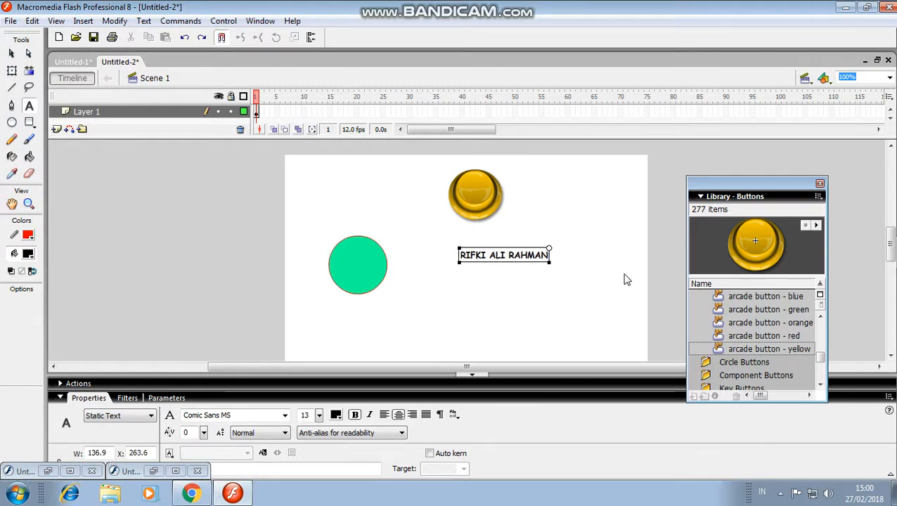
key(Return)
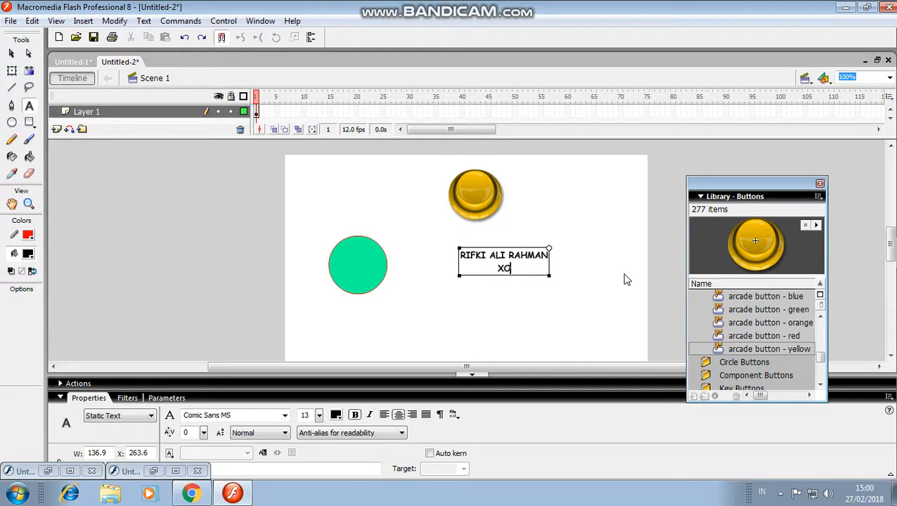
text(XI-MIPA 5)
Test the movie again and trigger the green button to check it alongside the scene text
key(ctrl+Return)
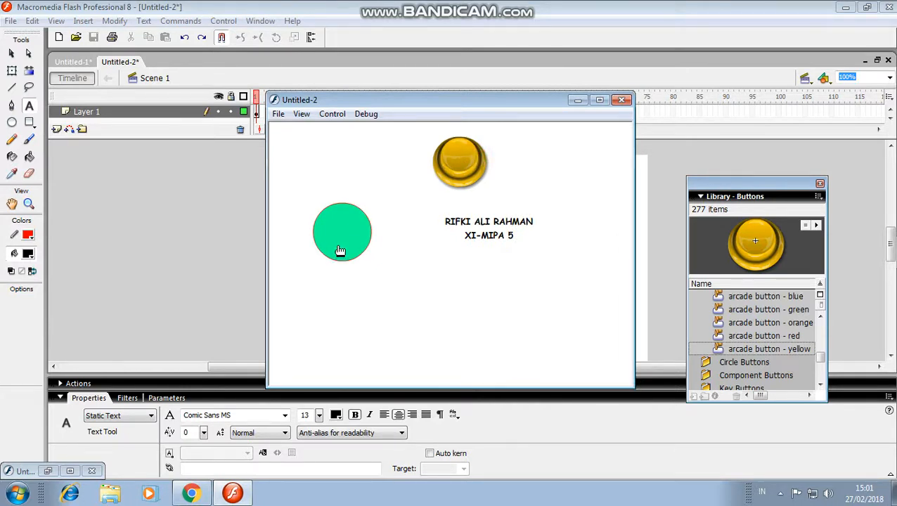
click(337, 245)
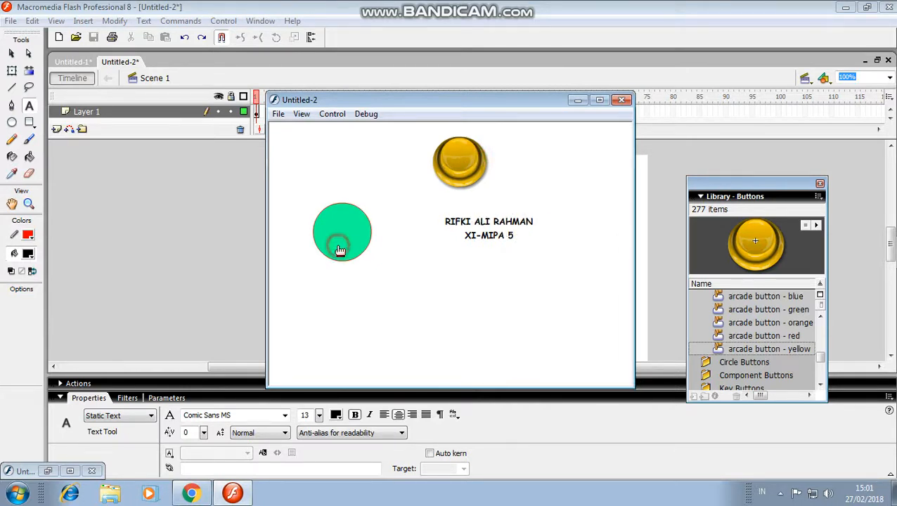
click(577, 100)
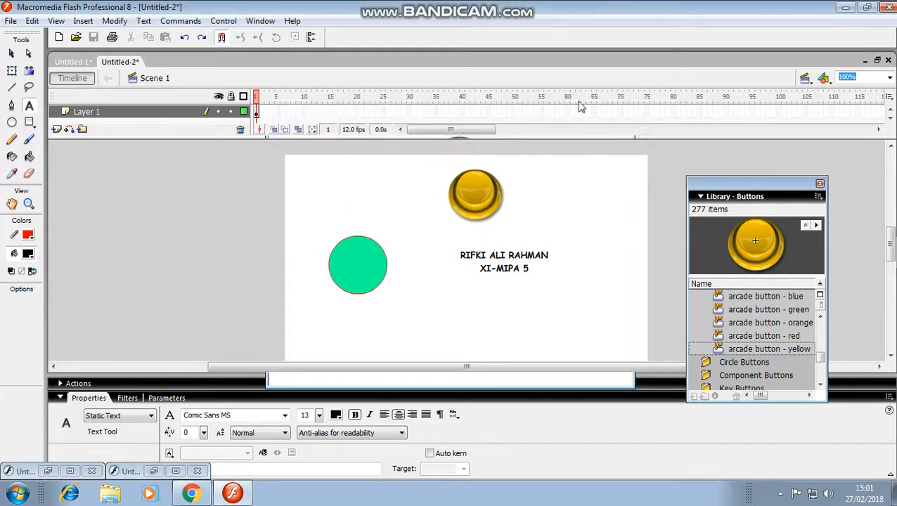
click(780, 493)
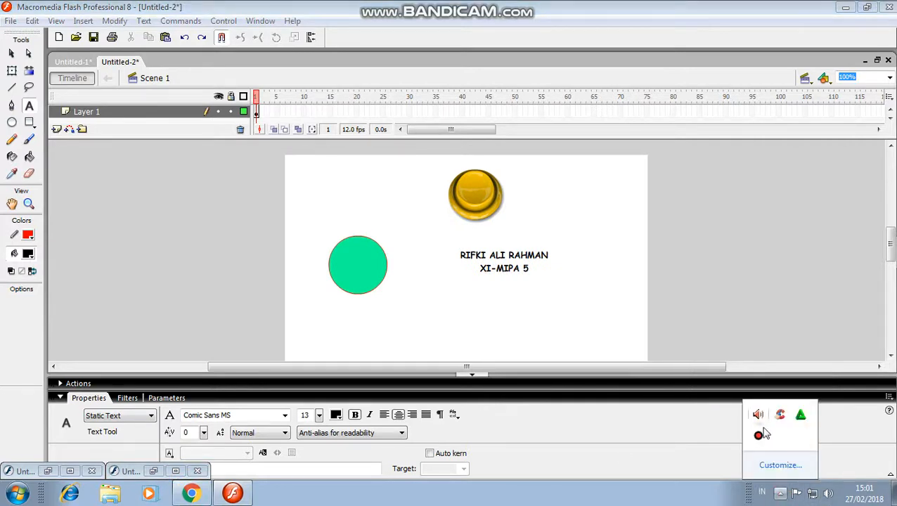